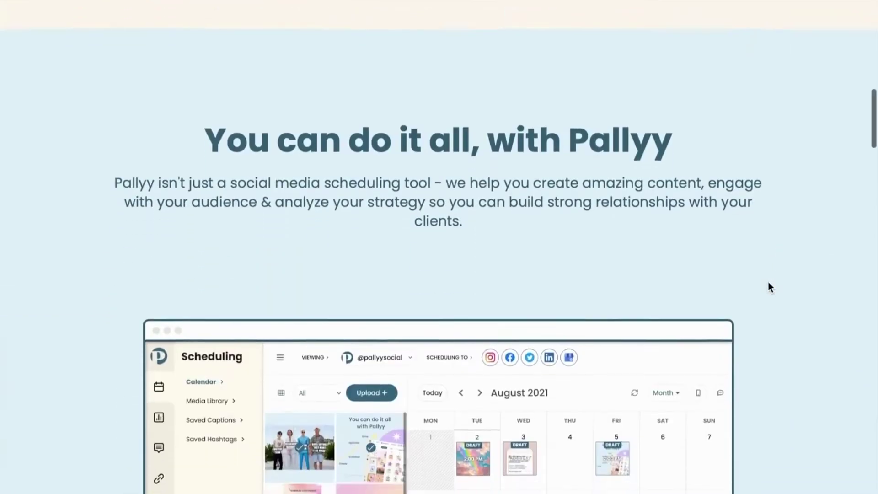
Scroll down through the Pallyy page toward the scheduling dashboard.
scroll(768, 282, "down", 14)
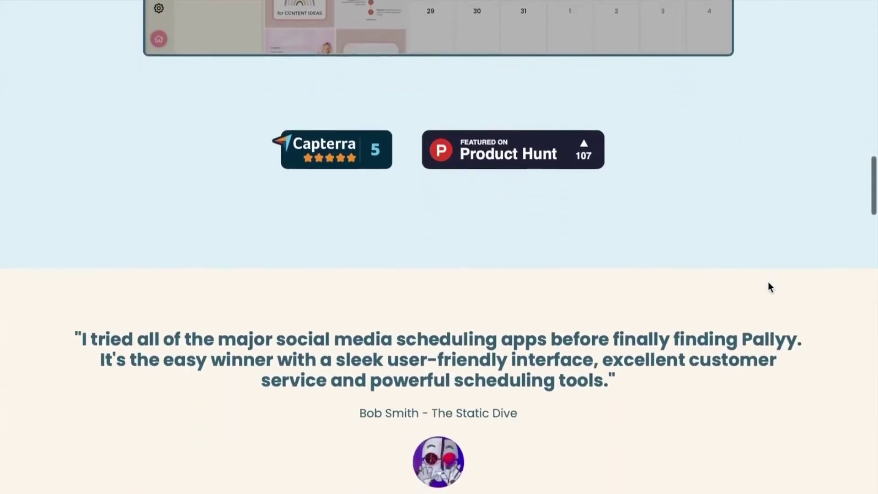
scroll(768, 287, "down", 1)
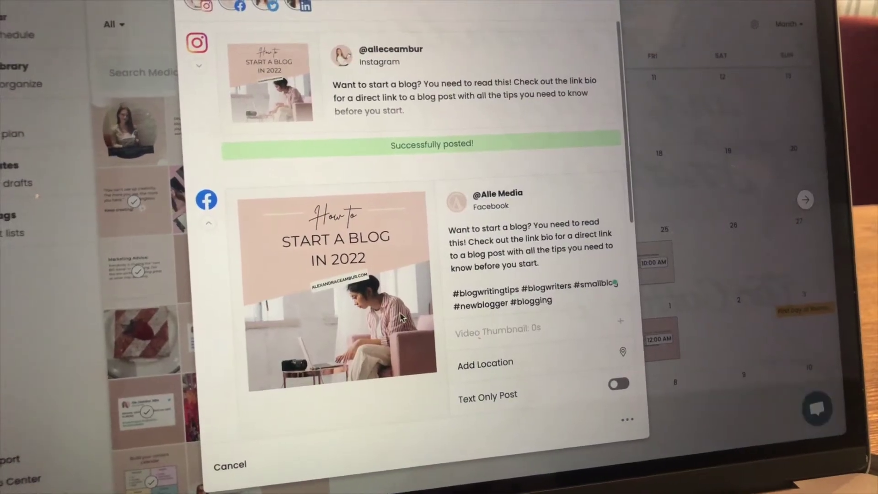
scroll(406, 324, "down", 5)
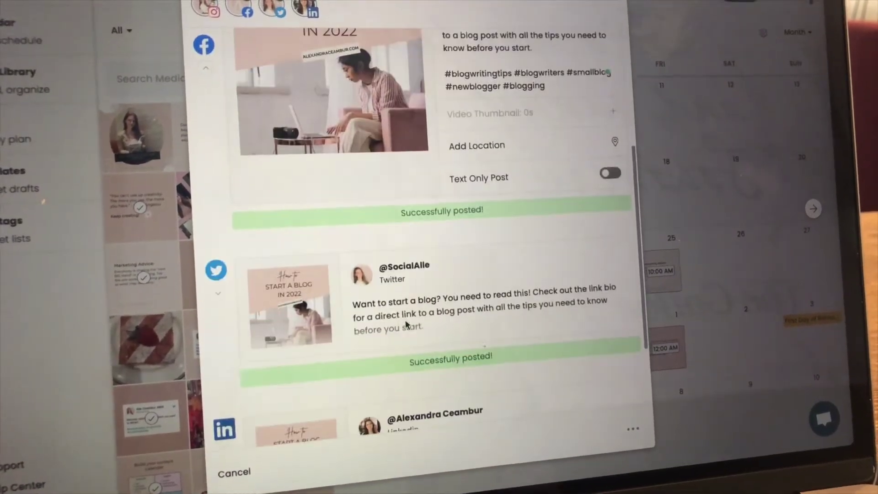
scroll(406, 324, "down", 3)
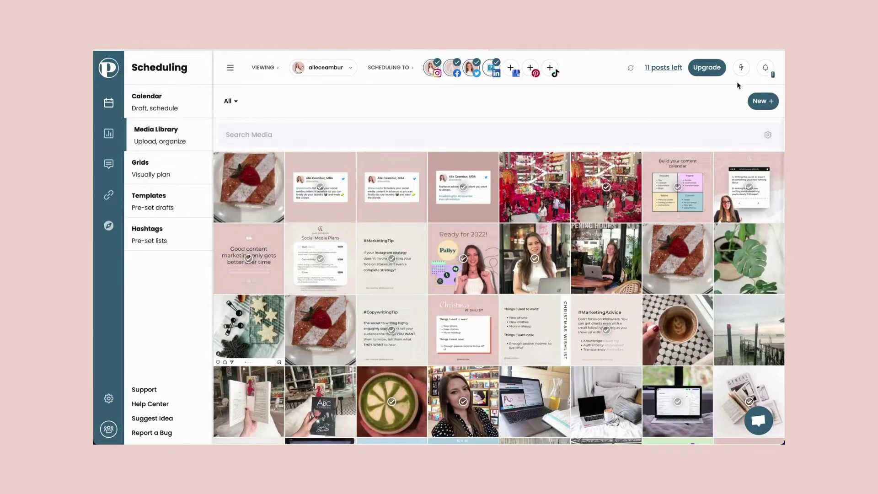
Start a new Media Upload from the New + menu to add files from the device.
left_click(758, 104)
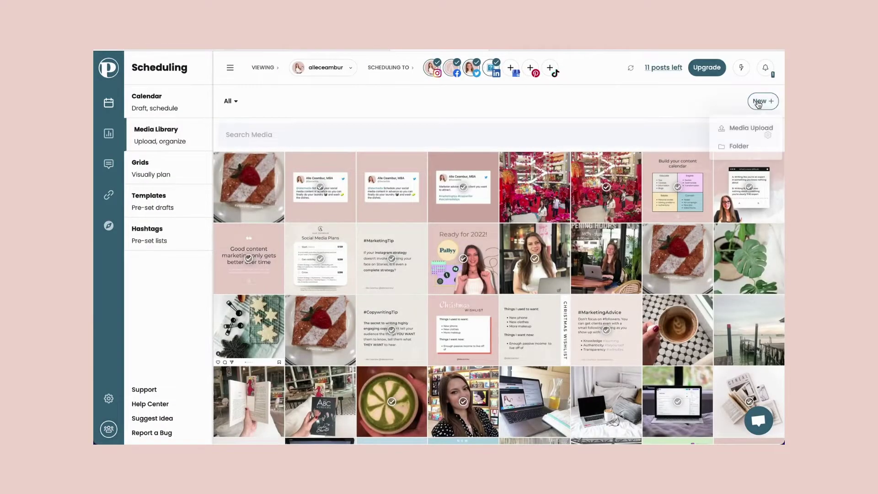
left_click(741, 131)
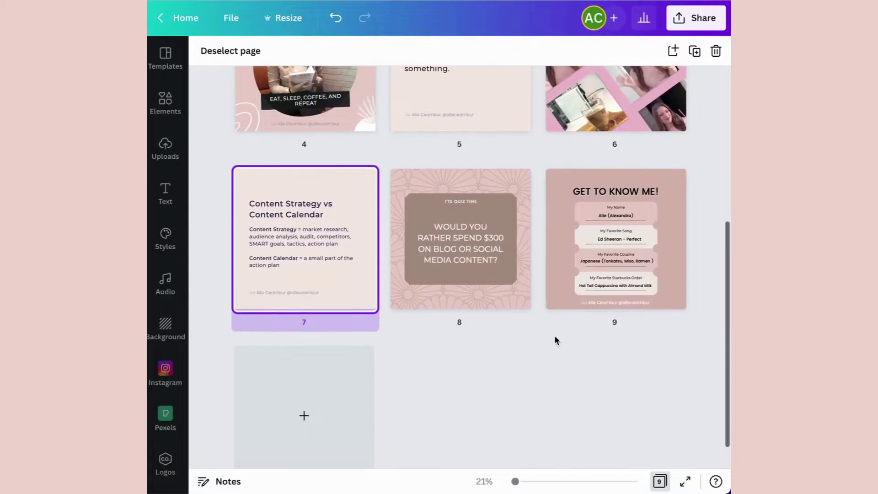
scroll(554, 336, "up", 5)
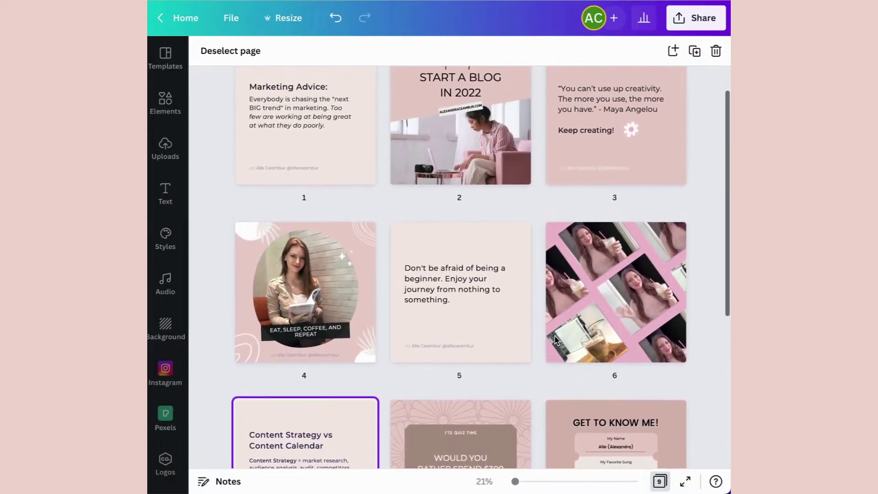
Download all 9 pages of the Canva design as PNG images.
scroll(554, 336, "up", 1)
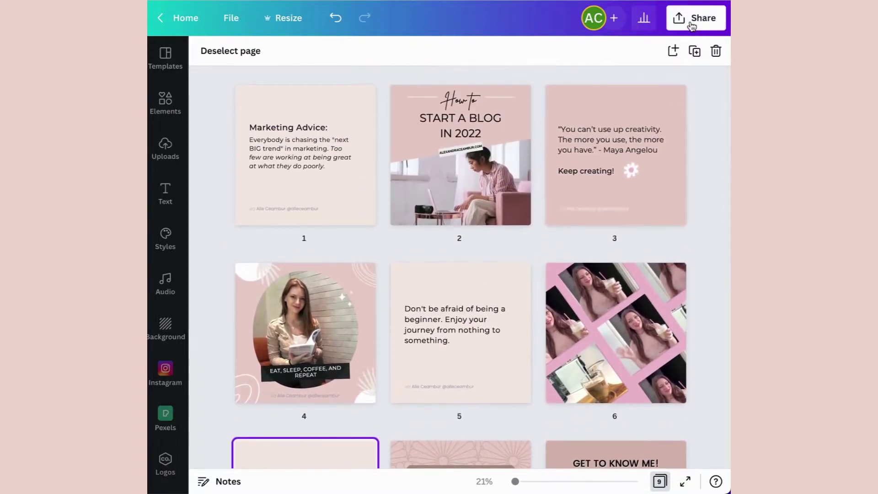
left_click(692, 21)
left_click(530, 317)
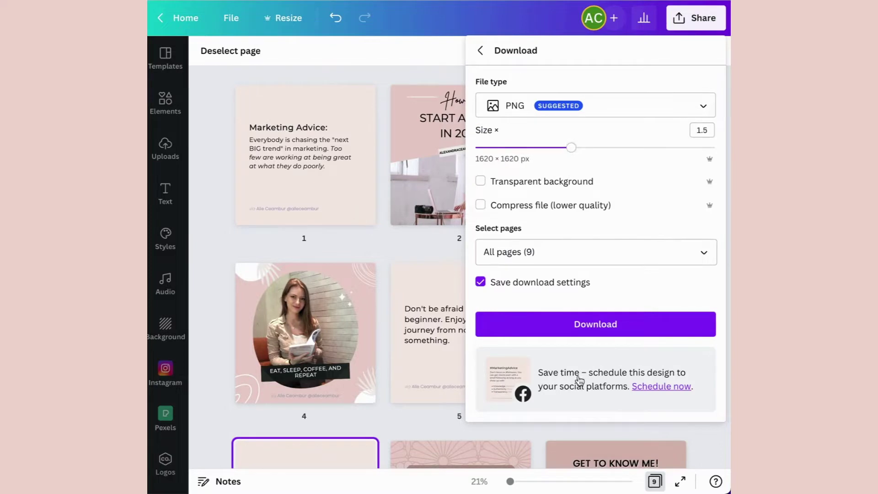
left_click(567, 322)
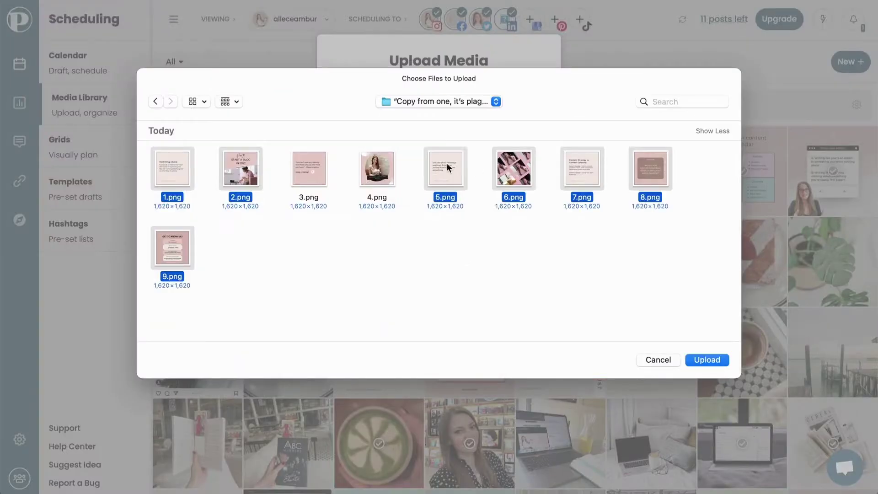
Select the exported PNGs 1.png–9.png and upload them to Pallyy's media library.
left_click(373, 171, "super")
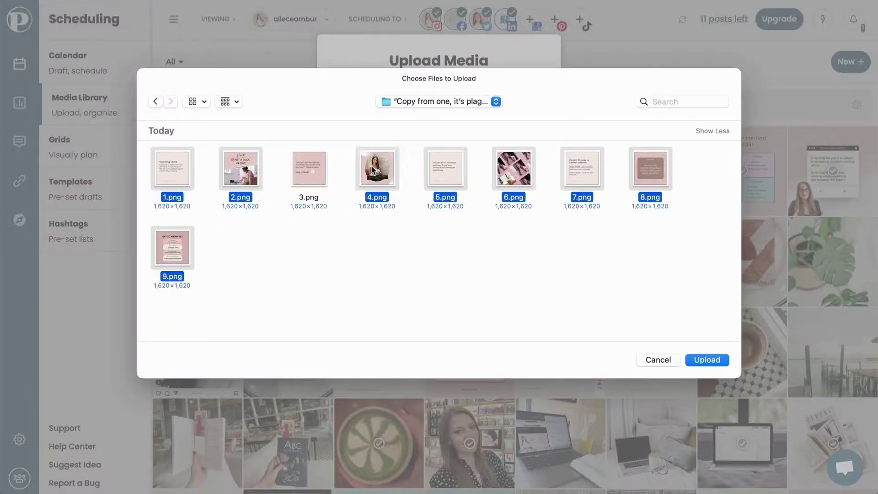
left_click(720, 359)
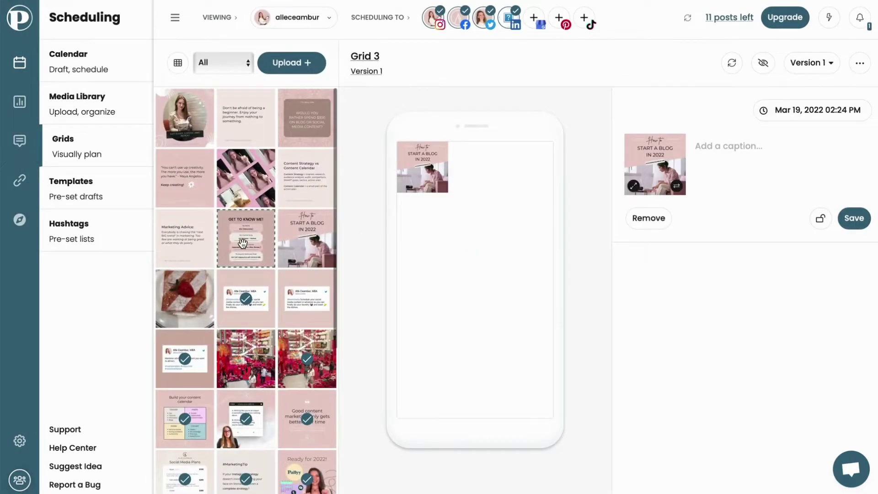
Place Get to know me, Marketing Advice, Content Strategy, collage, quote, Would you rather, Don't be afraid, and coffee-and-book designs into Grid 3.
left_click_drag(246, 238, 476, 167)
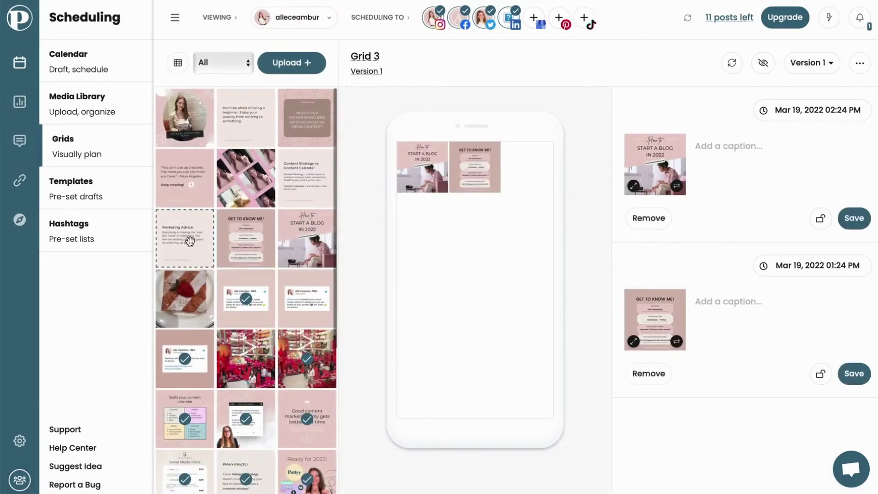
left_click_drag(199, 237, 525, 174)
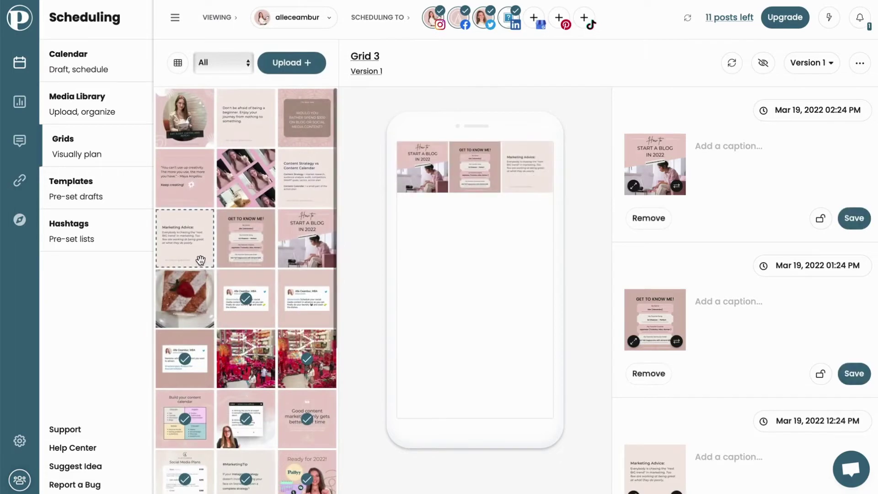
left_click_drag(318, 187, 423, 219)
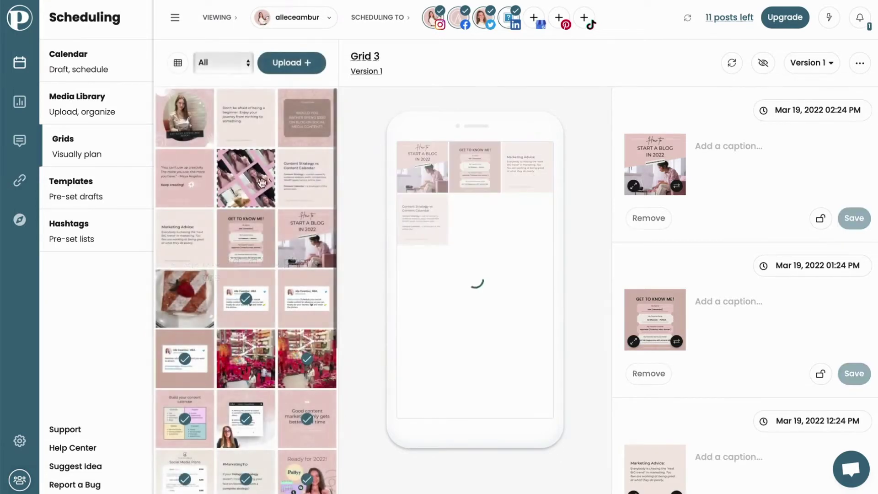
left_click_drag(257, 183, 475, 220)
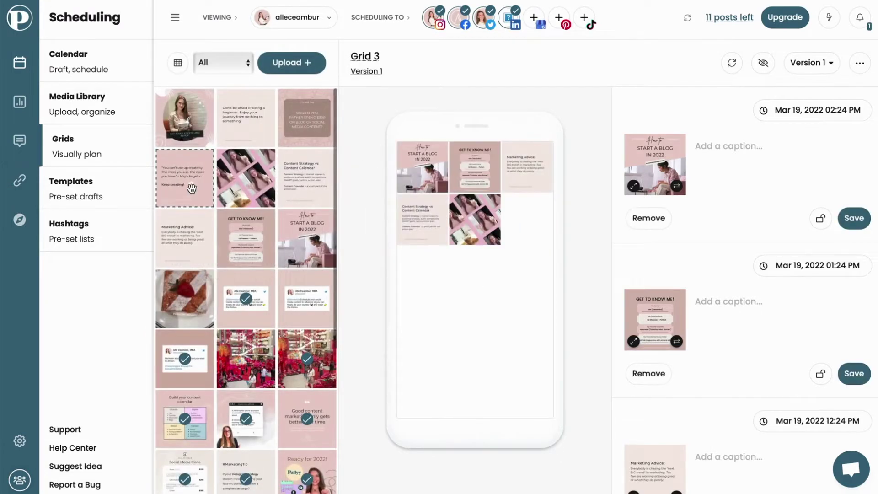
left_click_drag(191, 189, 546, 225)
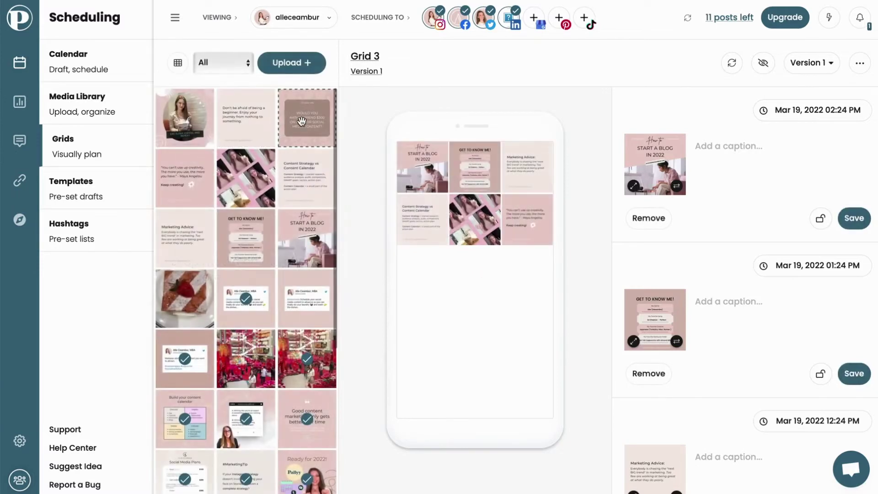
left_click_drag(302, 120, 419, 280)
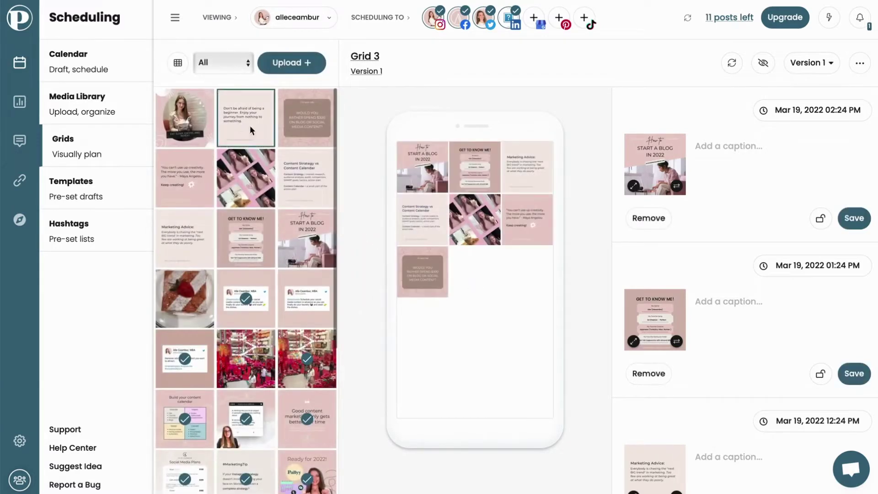
left_click_drag(251, 131, 478, 277)
left_click_drag(199, 128, 526, 275)
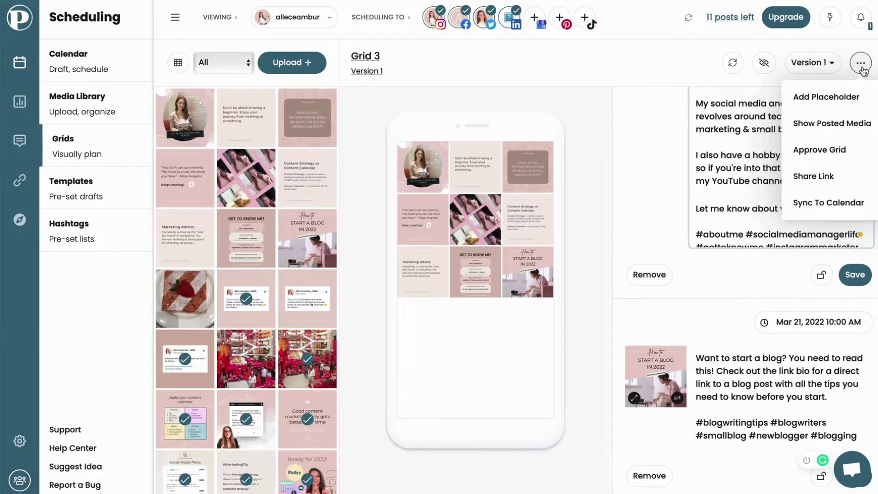
Sync Grid 3's nine posts to the Pallyy calendar.
left_click(830, 203)
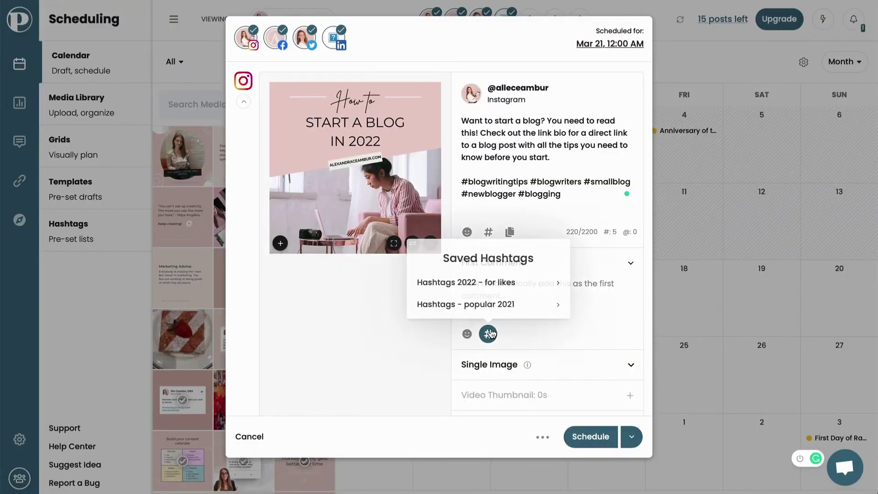
Fill the first comment with 2021 hashtags, deleting #bossbabequotes through #smallbusinessowner.
left_click(471, 305)
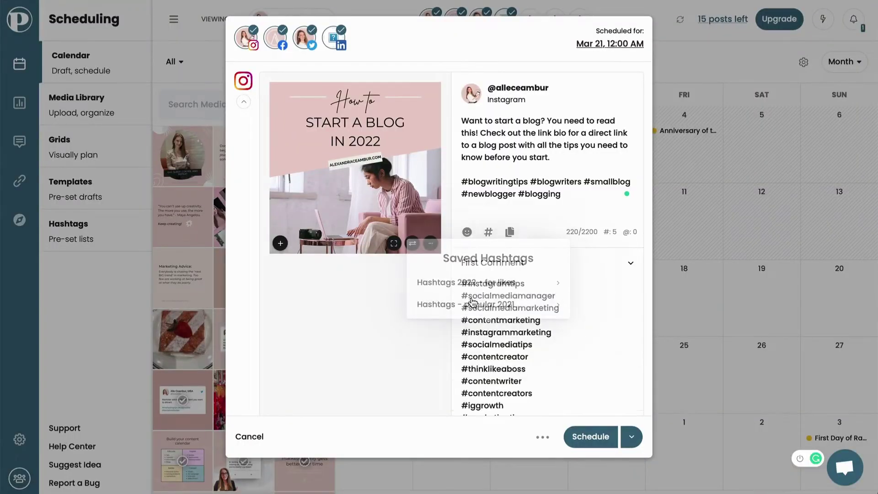
scroll(491, 288, "down", 5)
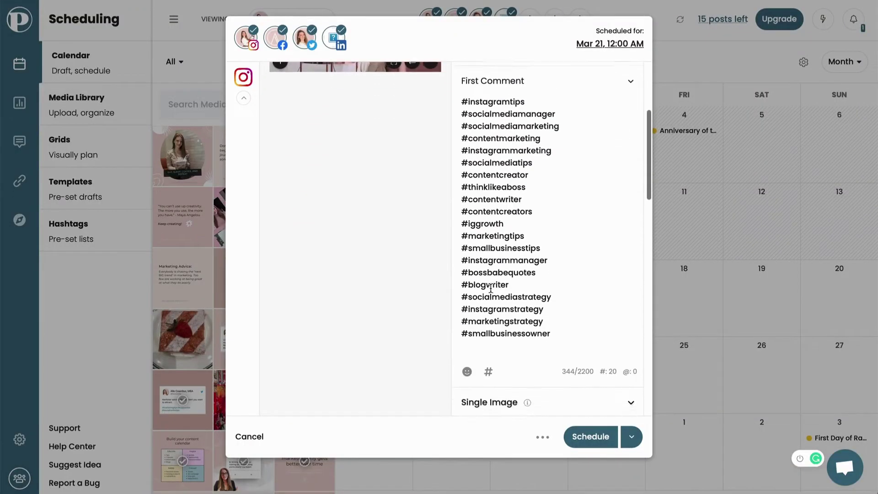
scroll(547, 317, "up", 4)
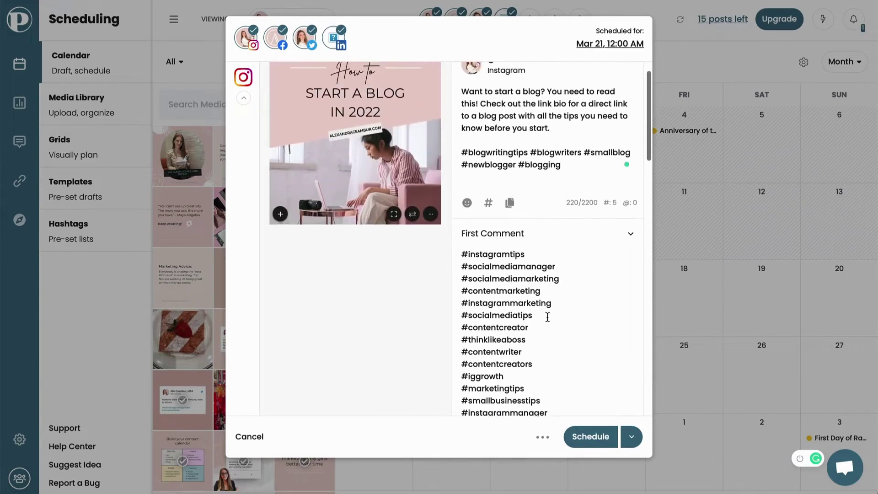
scroll(534, 336, "down", 3)
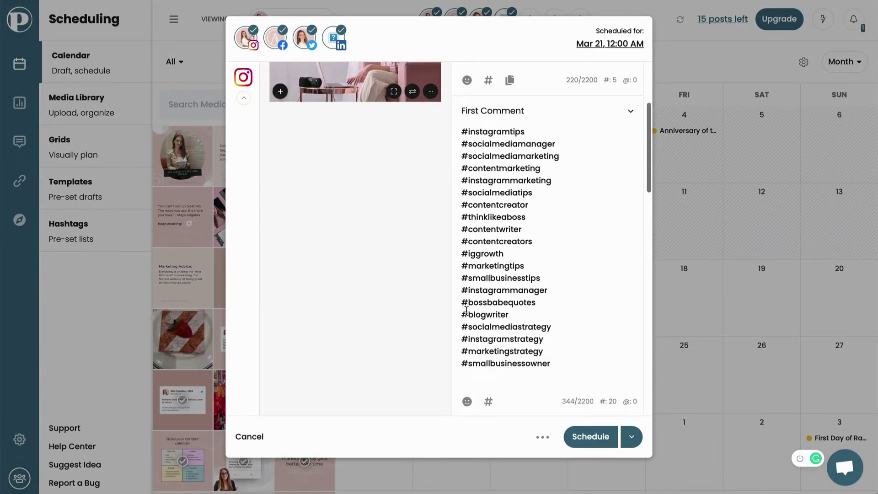
left_click_drag(458, 300, 551, 364)
key("BackSpace")
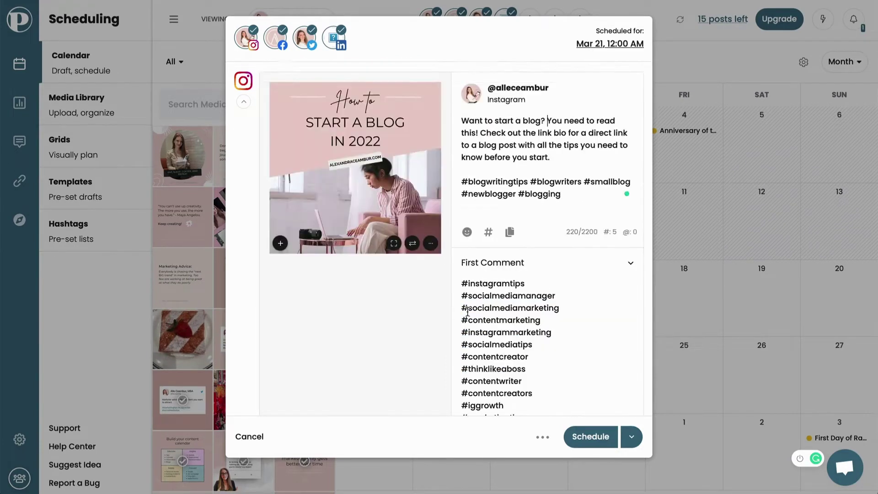
scroll(441, 206, "down", 2)
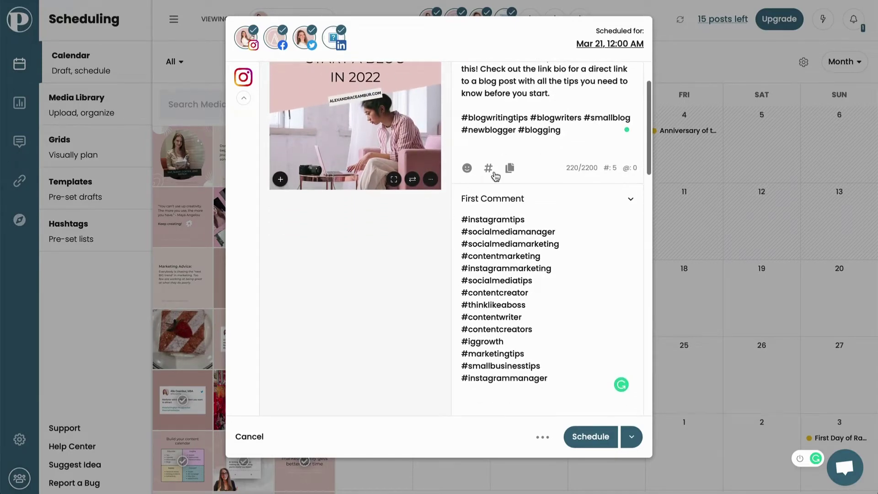
Copy the Instagram caption, review the post, and bring up its date and time picker.
left_click(509, 168)
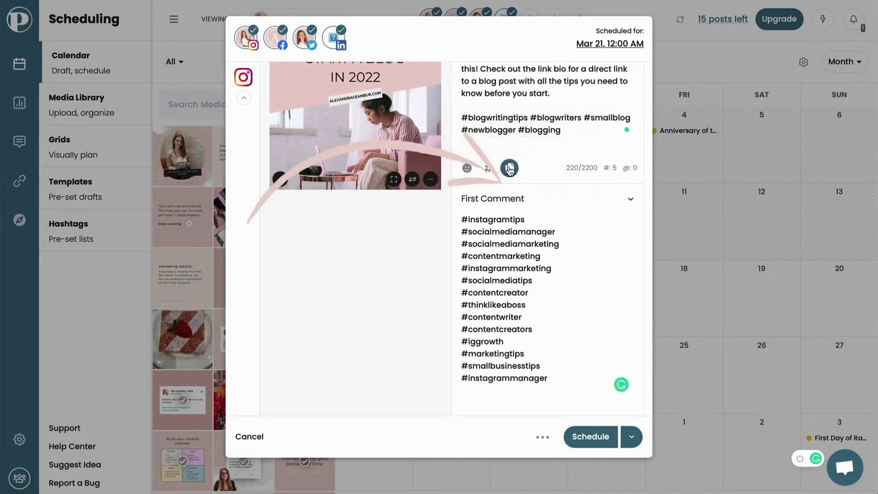
scroll(492, 258, "down", 10)
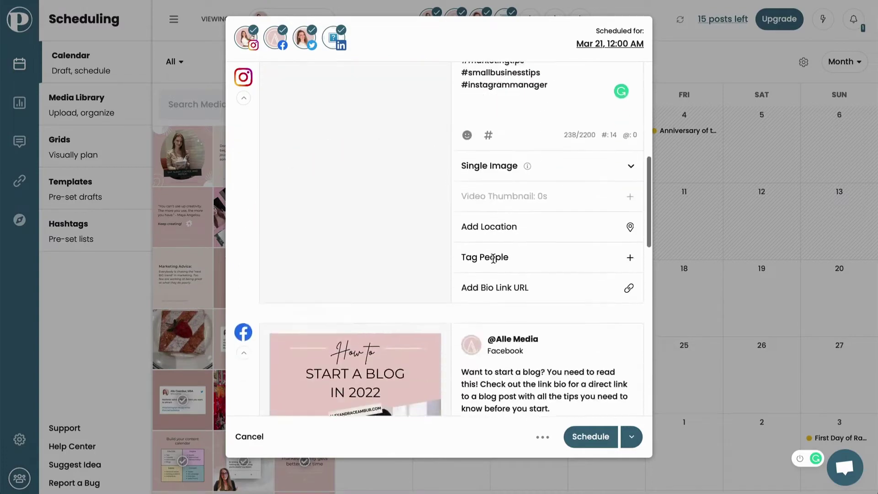
scroll(493, 258, "down", 6)
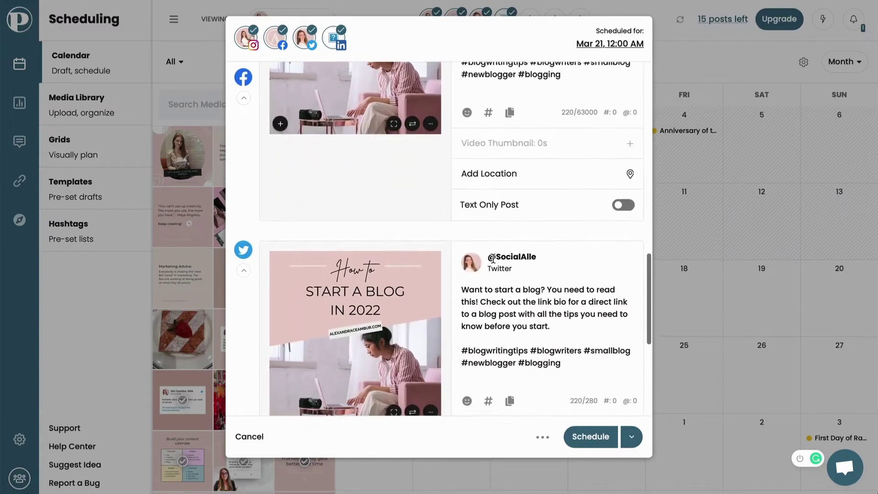
scroll(493, 258, "up", 15)
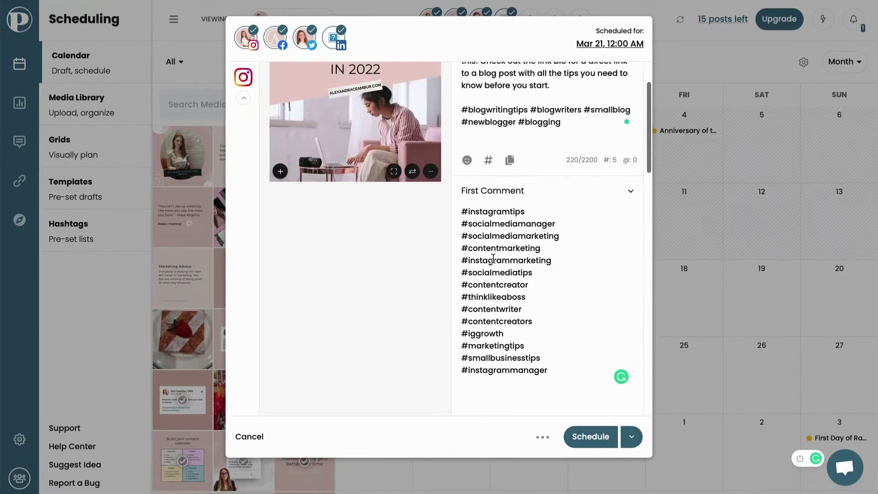
scroll(559, 273, "down", 5)
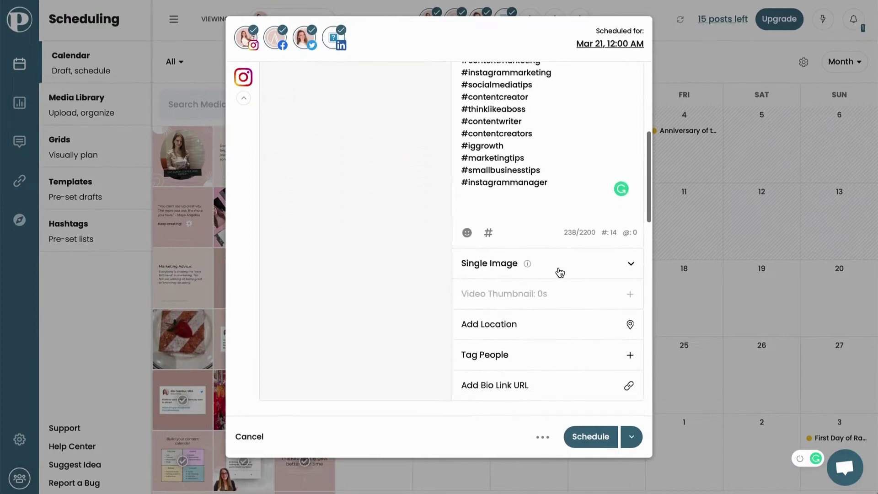
scroll(513, 322, "up", 4)
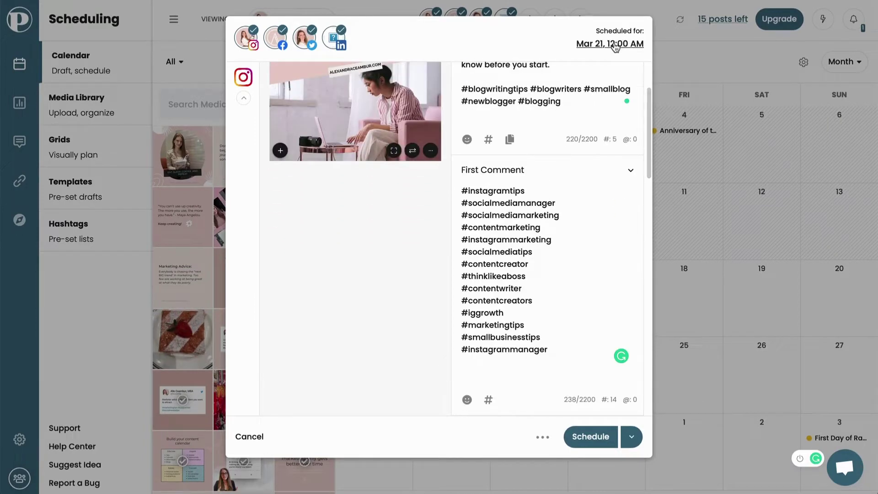
left_click(615, 44)
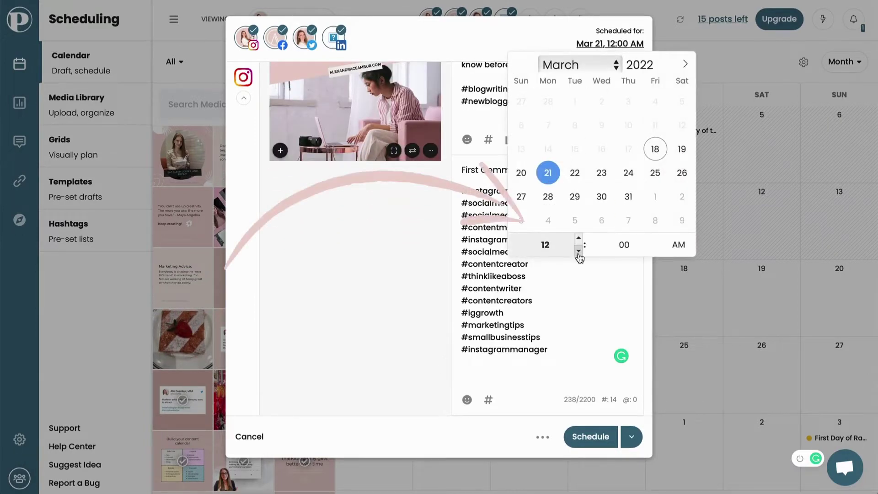
Schedule the Start a Blog post for March 21 at 10:00 AM.
left_click(601, 435)
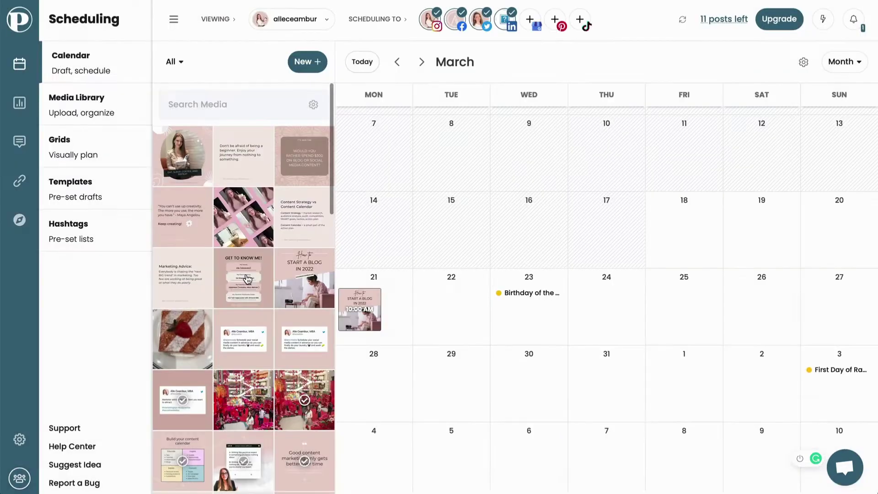
Start a post from the Get to know me image on March 23, then view the Best Time To Post heatmap.
left_click_drag(247, 278, 524, 304)
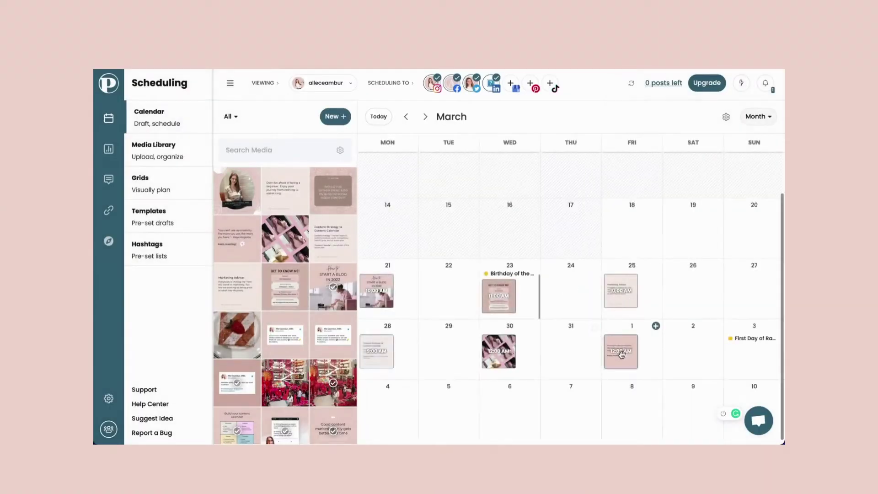
left_click(726, 117)
left_click(724, 205)
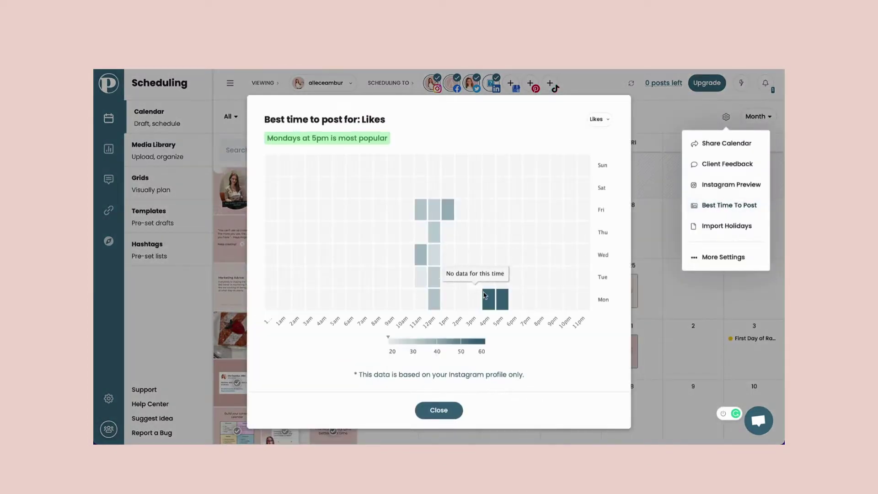
Close the best-time heatmap, check and close the Instagram grid preview, then reopen calendar settings.
mouse_move(488, 298)
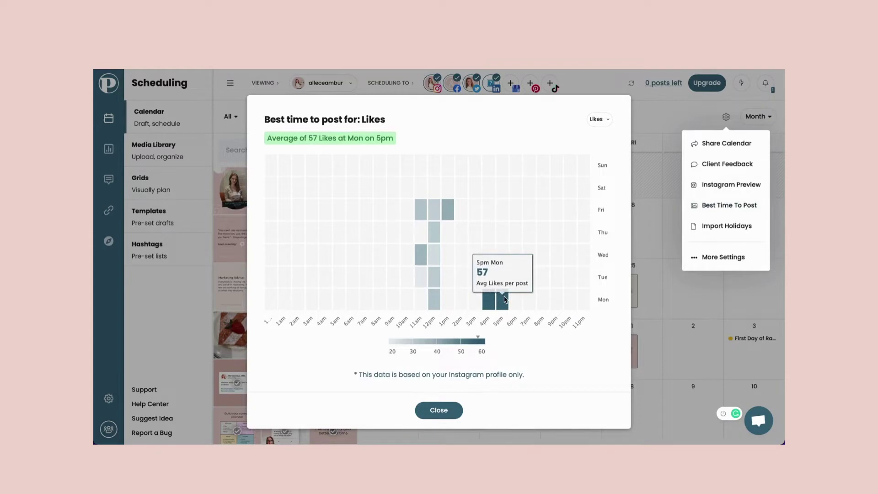
left_click(440, 409)
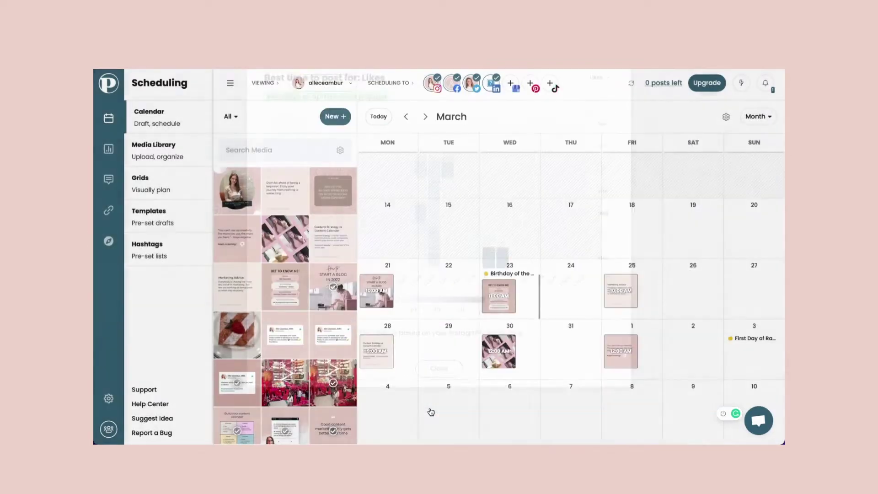
left_click(725, 117)
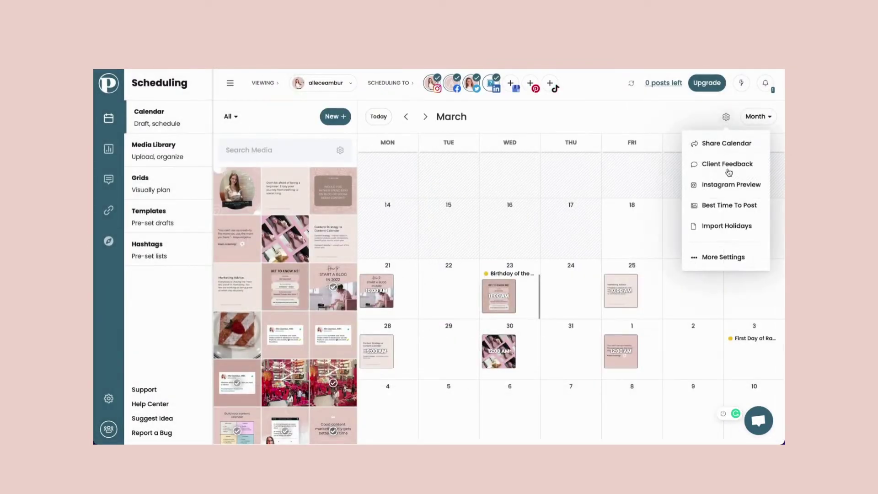
left_click(728, 188)
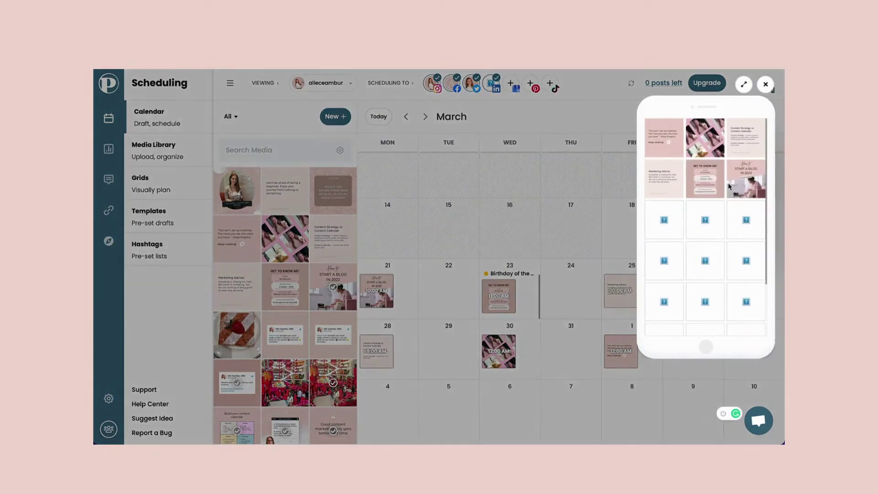
left_click(766, 85)
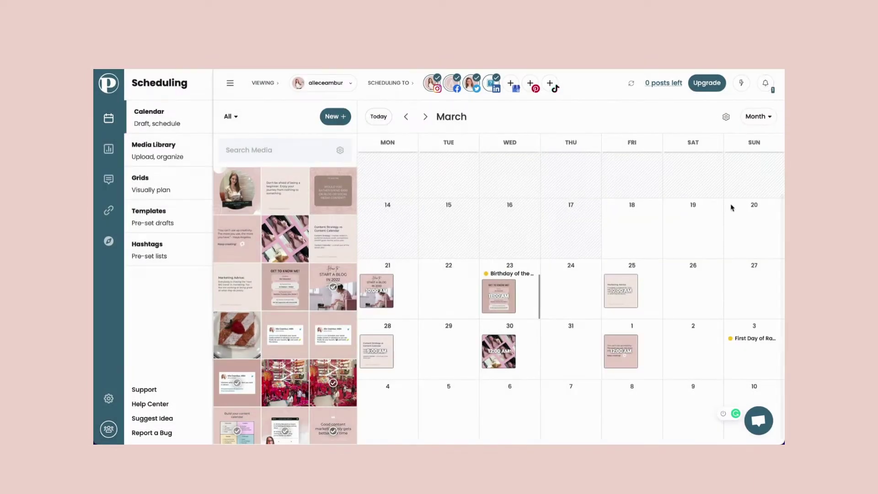
left_click(726, 117)
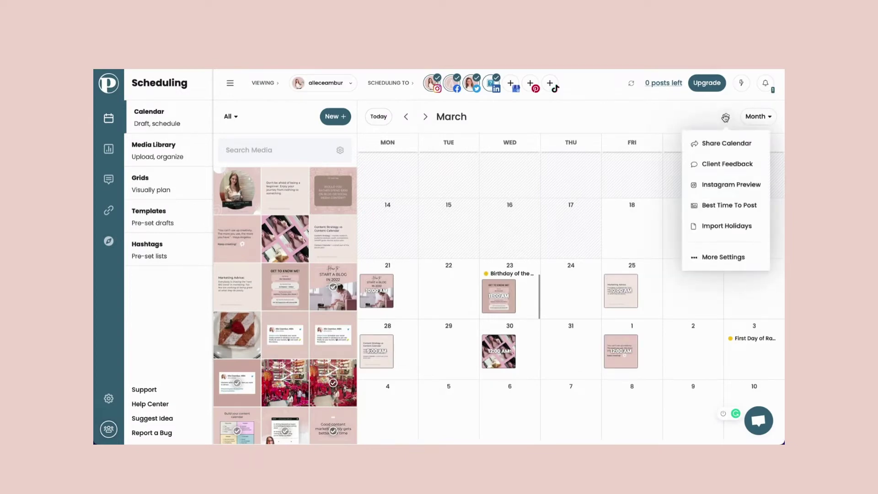
In More Settings, change the Default Post Time from 12:30 to the 09 hour.
left_click(713, 257)
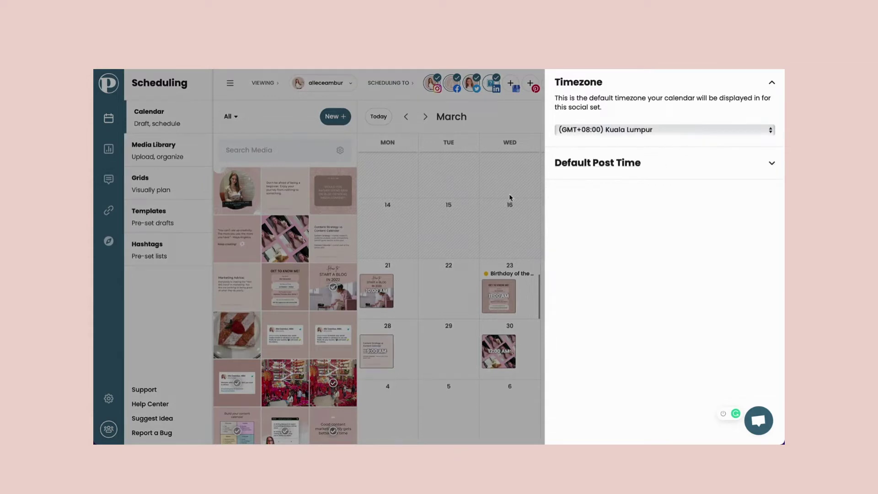
left_click(633, 165)
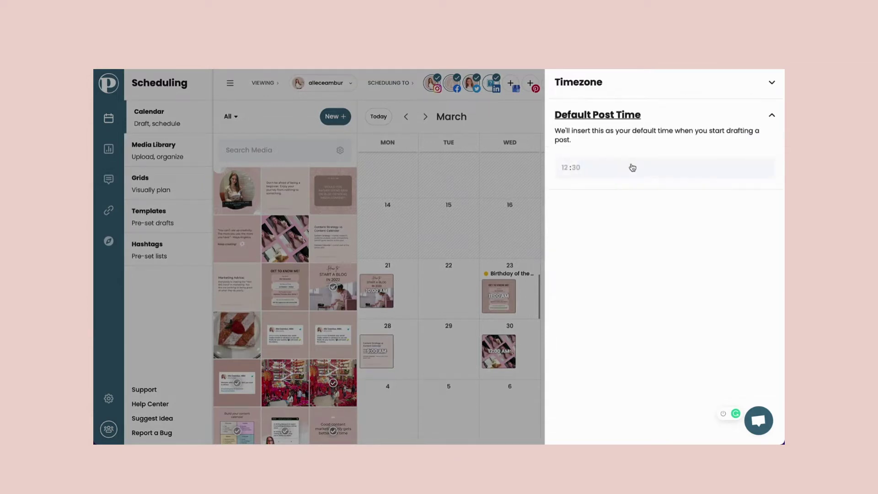
left_click(609, 173)
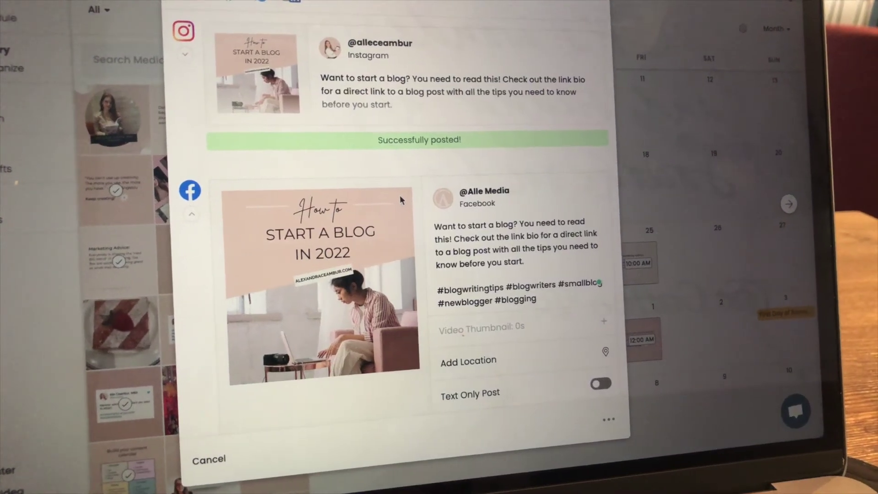
Scroll the post dialog to confirm the Facebook, Twitter and LinkedIn versions show successfully posted.
scroll(392, 225, "down", 5)
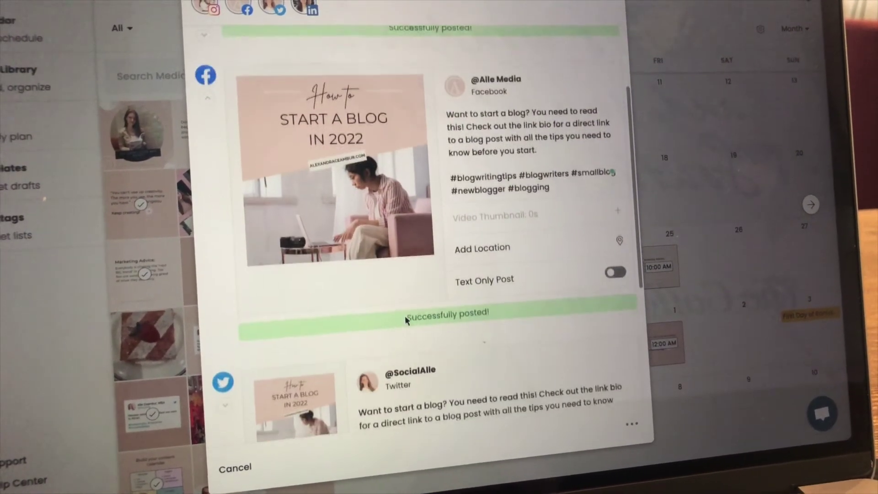
scroll(405, 323, "down", 4)
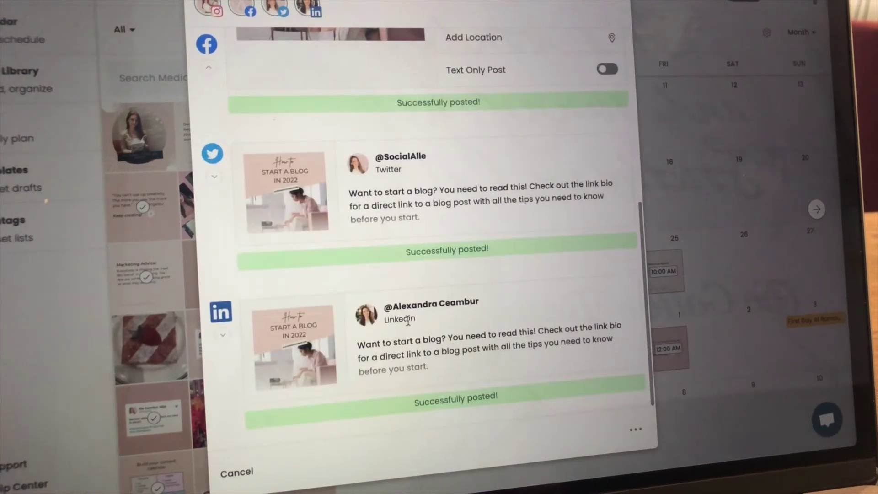
scroll(409, 320, "up", 8)
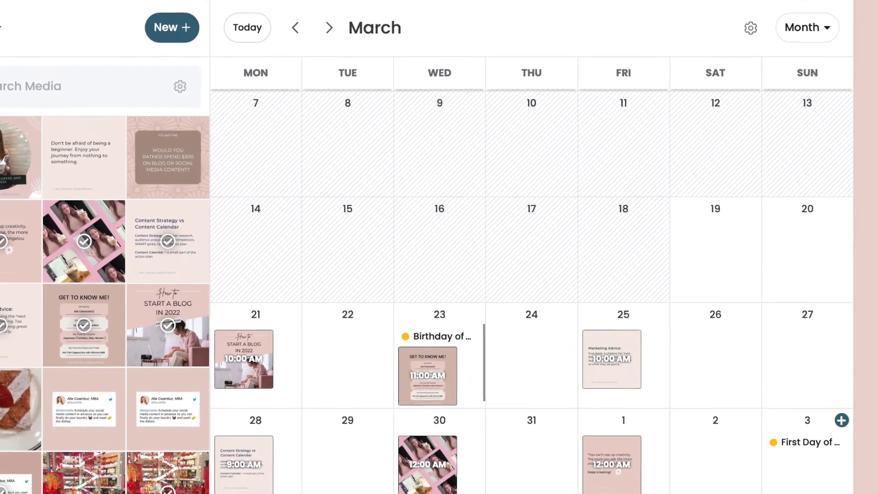
Open Stories Insights in Analytics and scroll through the taps, exits, replies and story type charts.
left_click(24, 121)
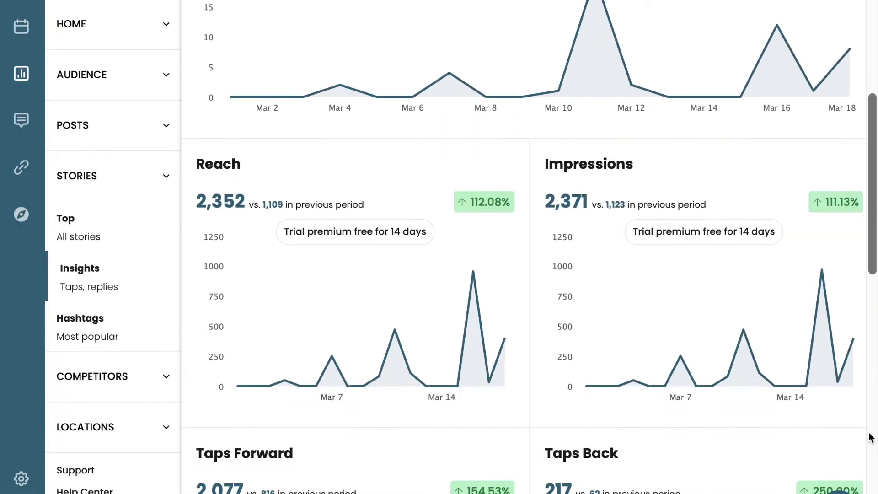
scroll(871, 437, "down", 9)
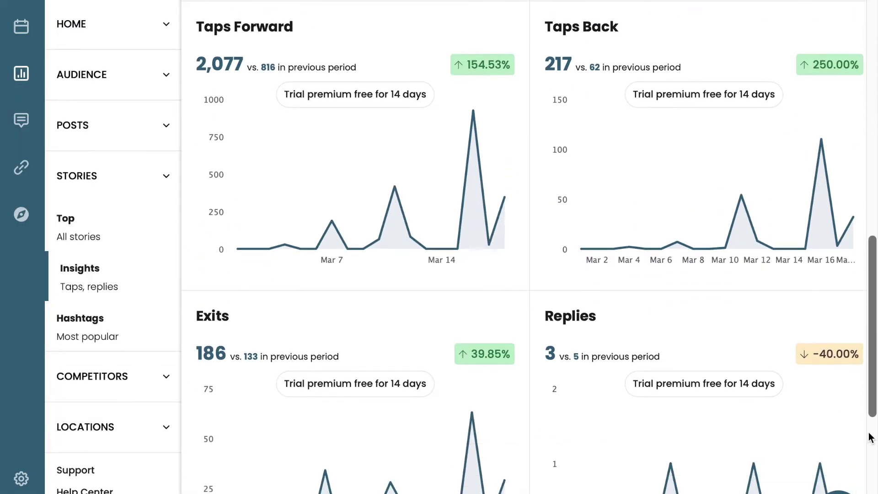
scroll(871, 437, "down", 8)
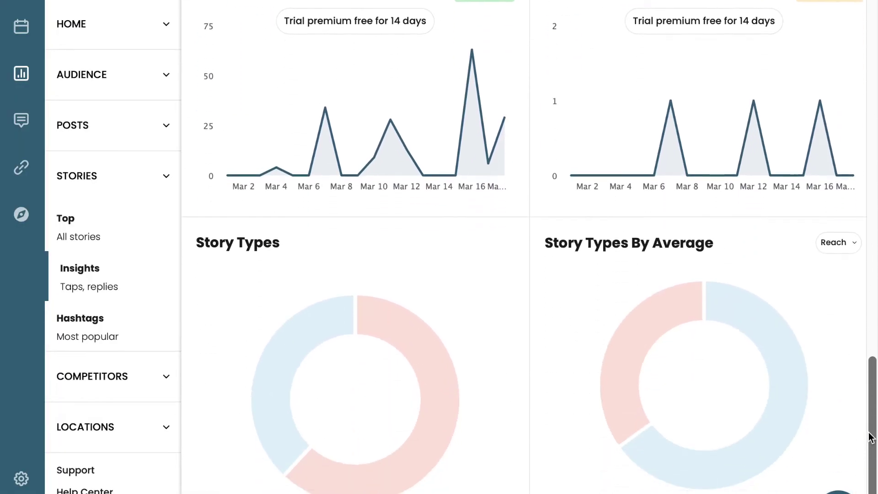
mouse_move(771, 413)
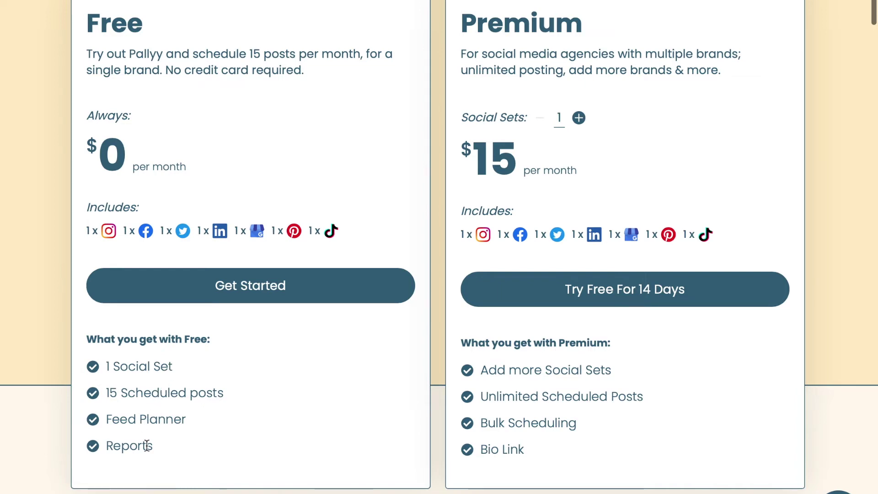
scroll(146, 445, "down", 2)
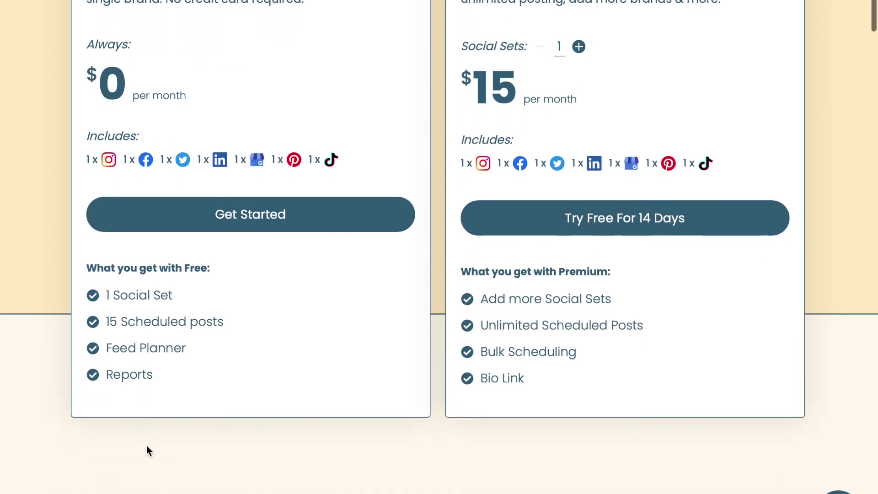
scroll(146, 446, "down", 5)
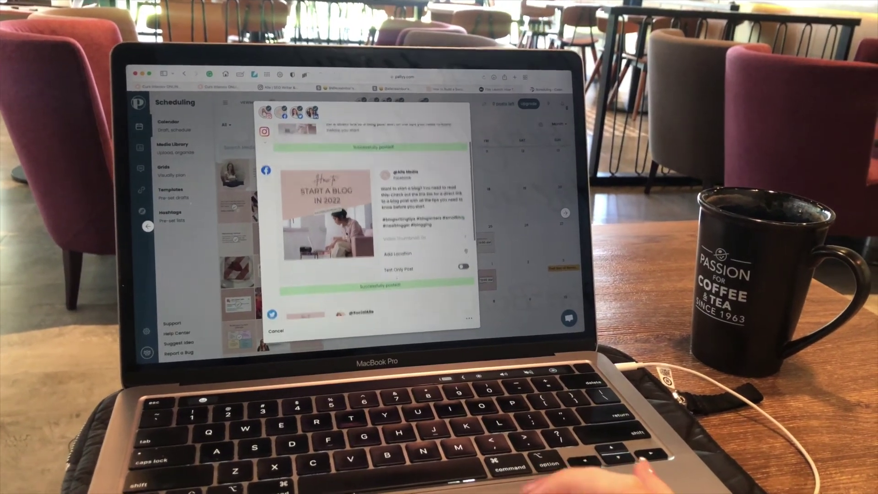
scroll(345, 238, "down", 4)
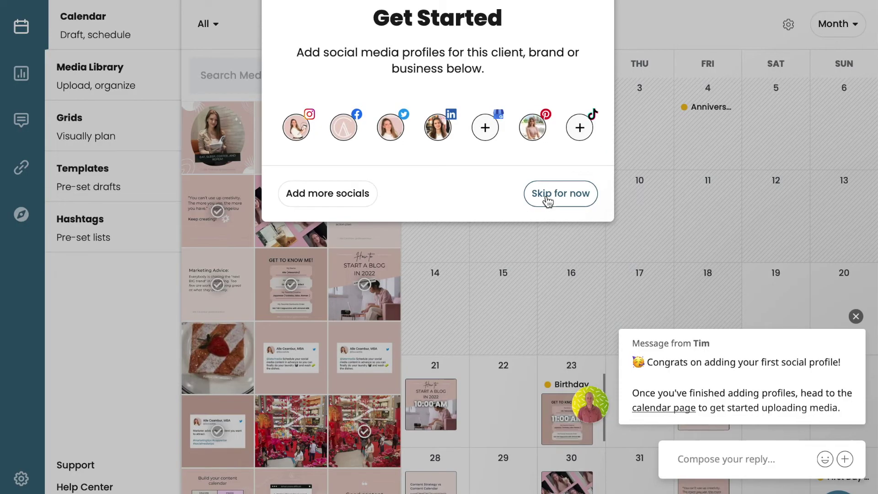
Scroll the published post's results, then close the dialog with Cancel.
left_click(551, 197)
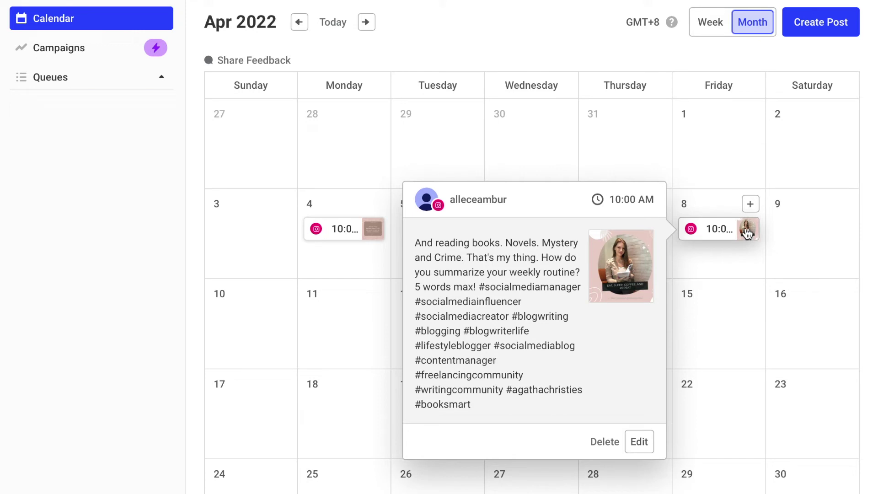
Preview the scheduled April Instagram posts in Buffer's Month calendar.
mouse_move(560, 235)
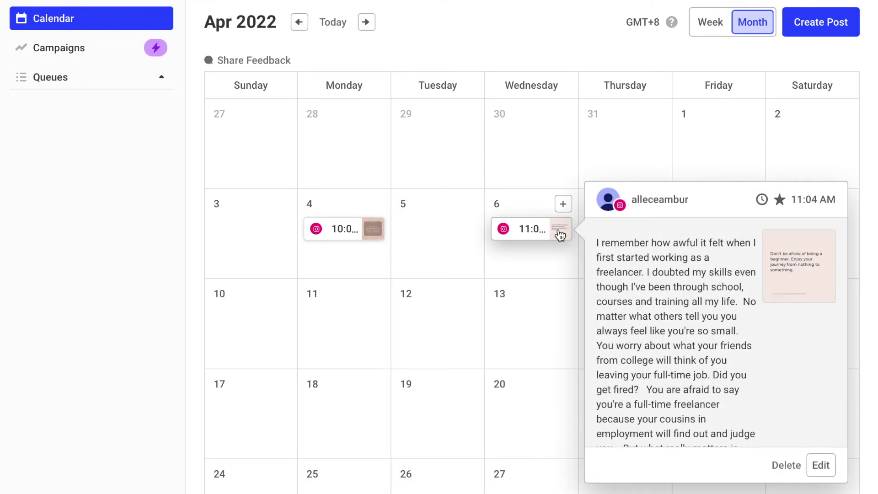
mouse_move(374, 234)
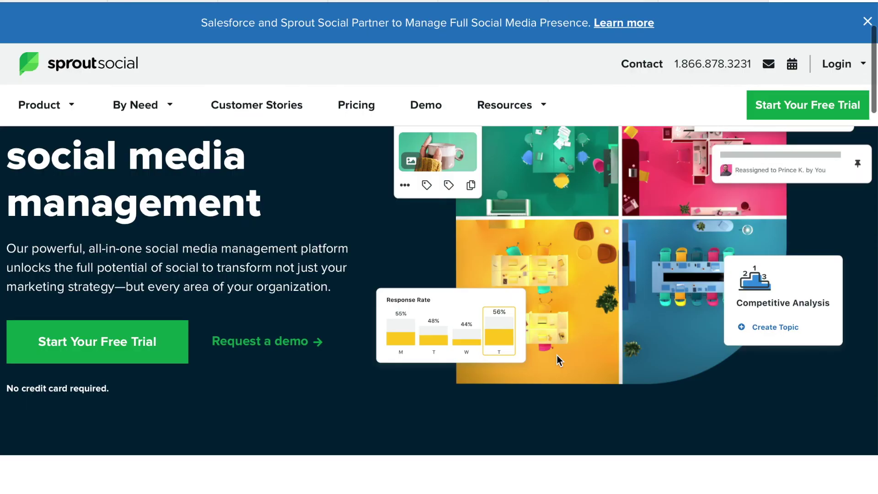
Scroll Sprout Social's homepage and view the Publishing, Engagement, Analytics and Employee Advocacy feature overviews.
scroll(557, 357, "down", 7)
scroll(557, 356, "down", 6)
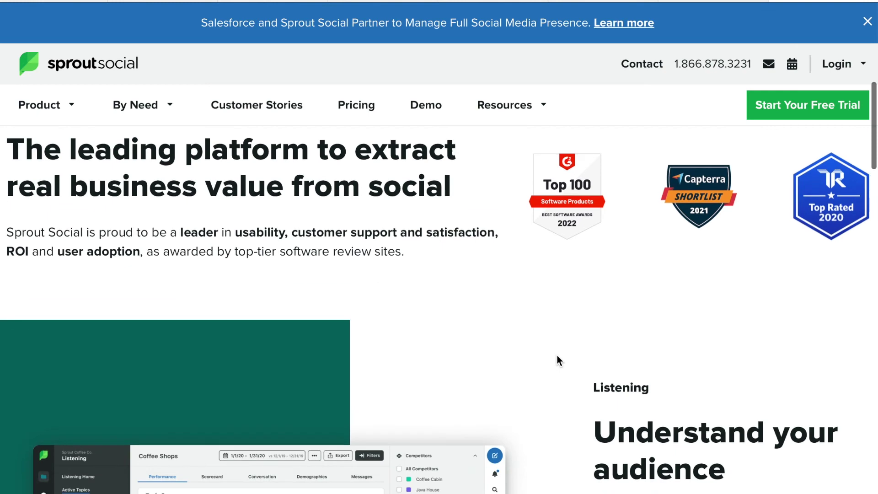
scroll(557, 357, "down", 1)
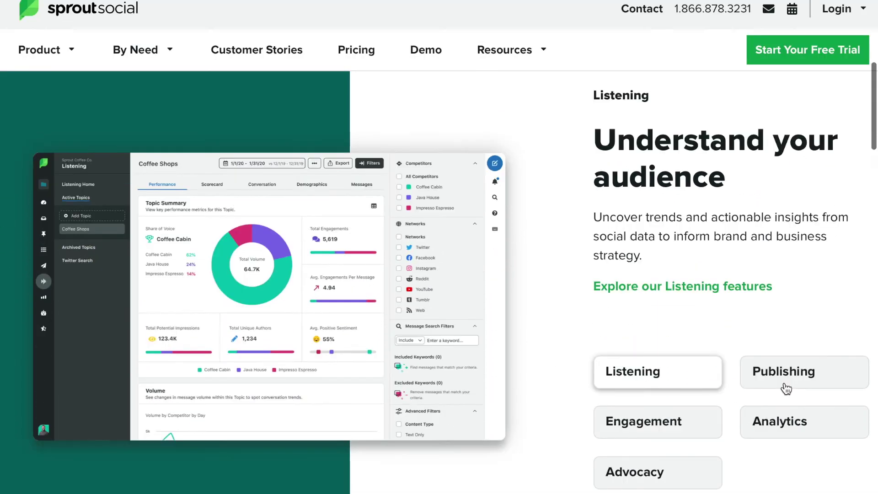
left_click(783, 439)
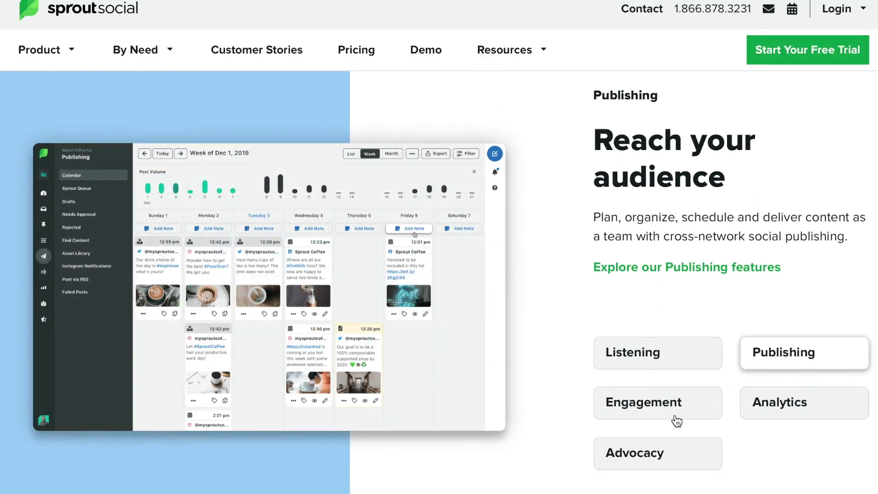
left_click(677, 420)
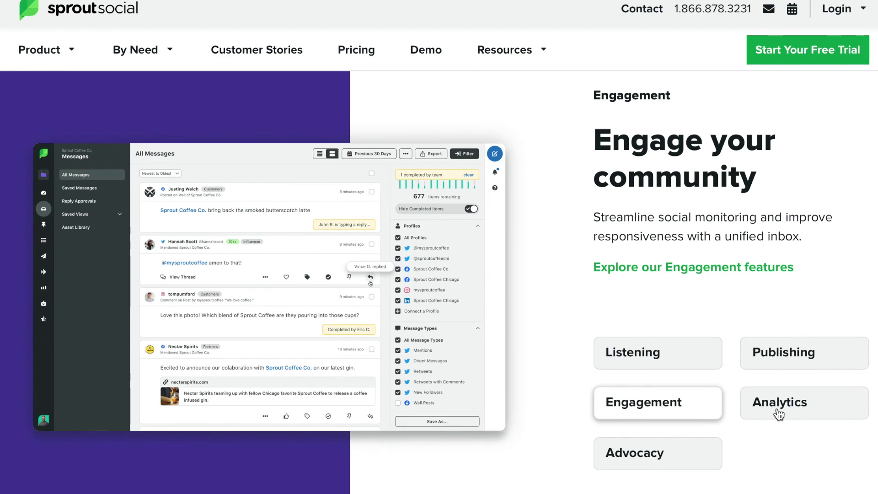
left_click(779, 414)
left_click(660, 462)
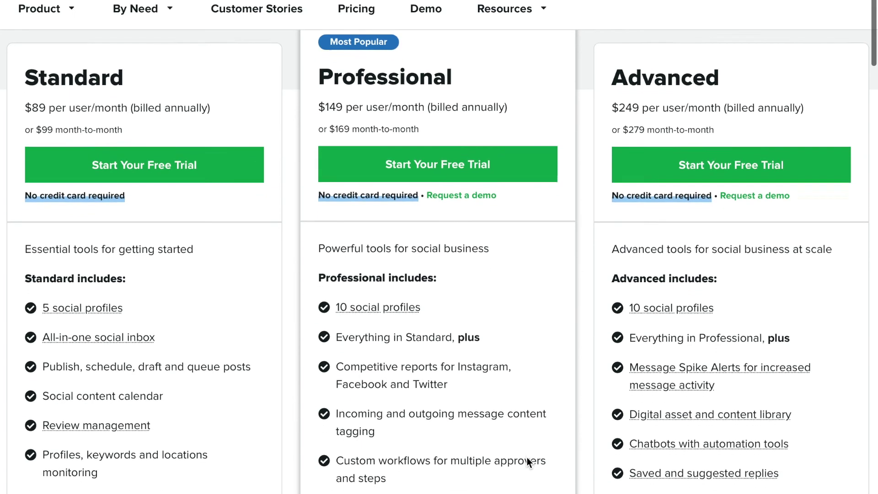
Scroll through the plan tiers and premium add-ons, then open Pallyy's Grid 3 feed planner.
scroll(527, 459, "down", 3)
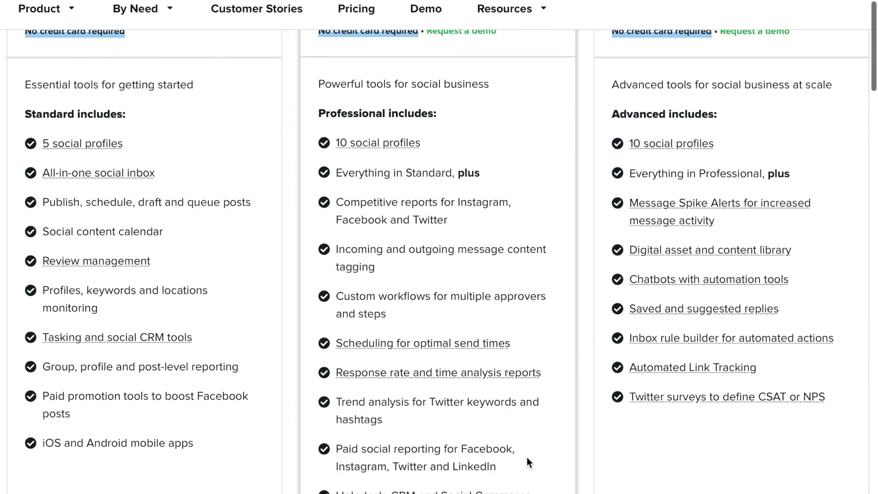
scroll(528, 460, "down", 9)
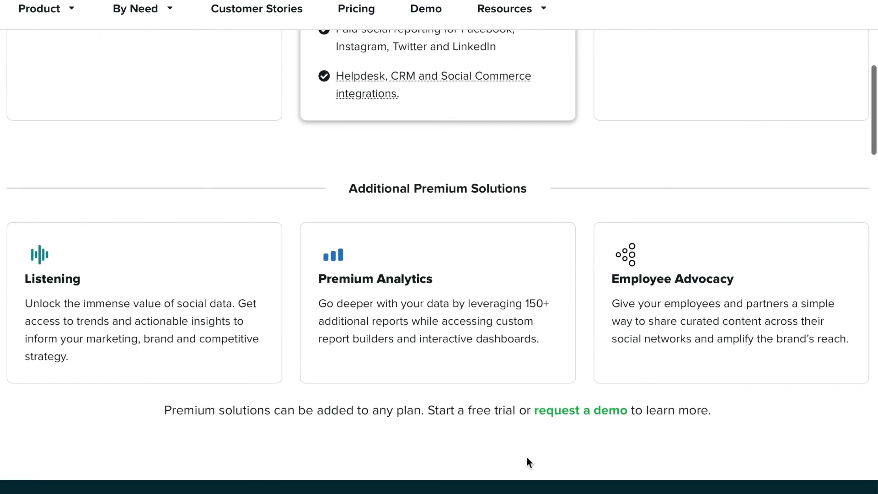
scroll(527, 457, "down", 1)
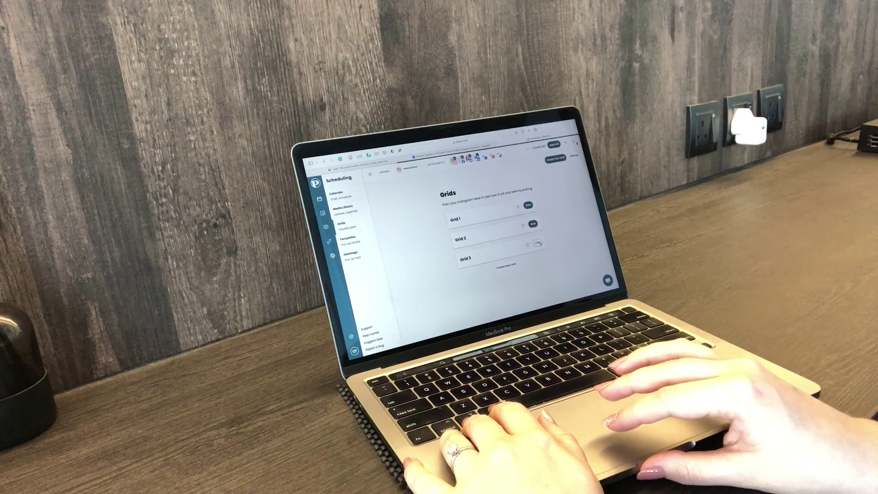
left_click(538, 243)
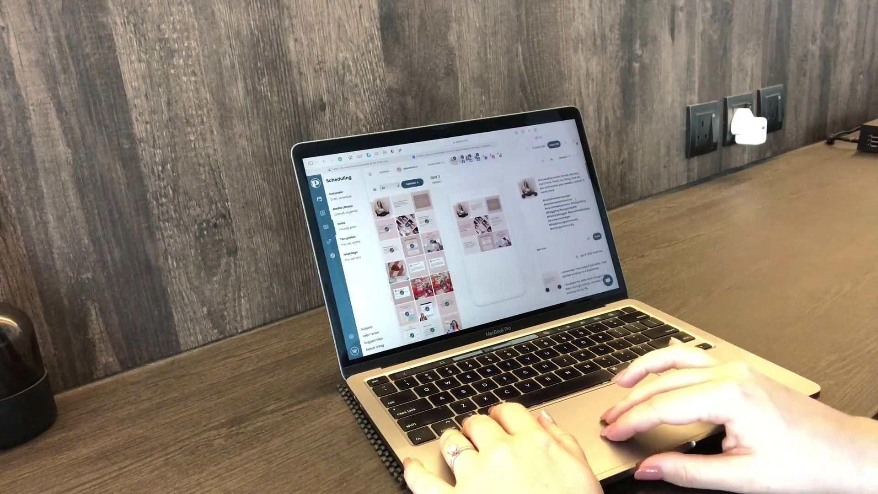
scroll(541, 244, "down", 5)
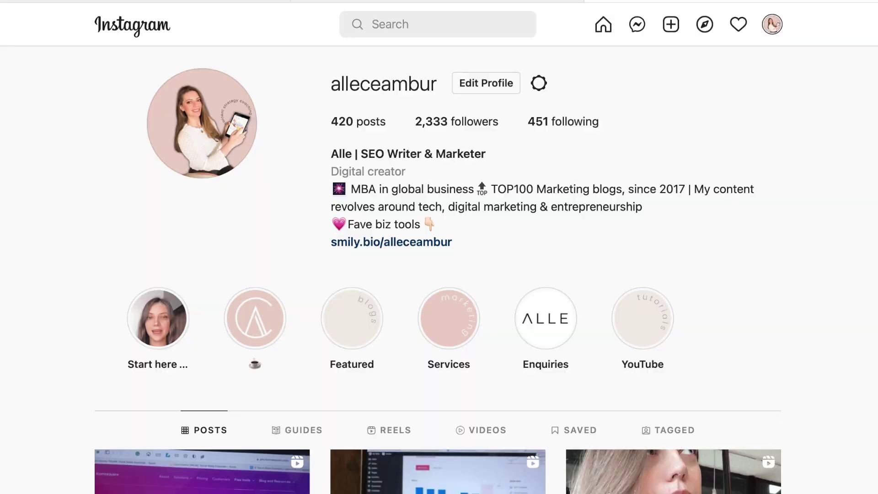